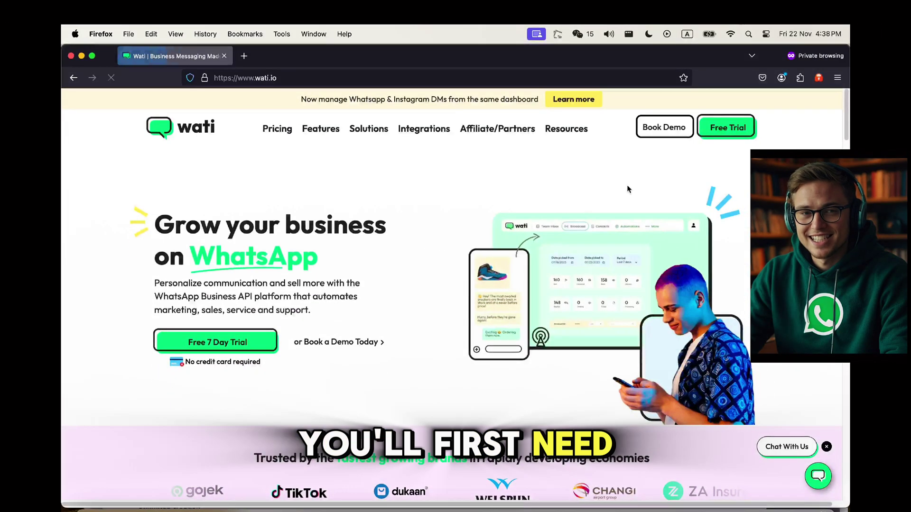
Step: Sign up for the Wati free trial and choose Connect number on the welcome dashboard
click(708, 127)
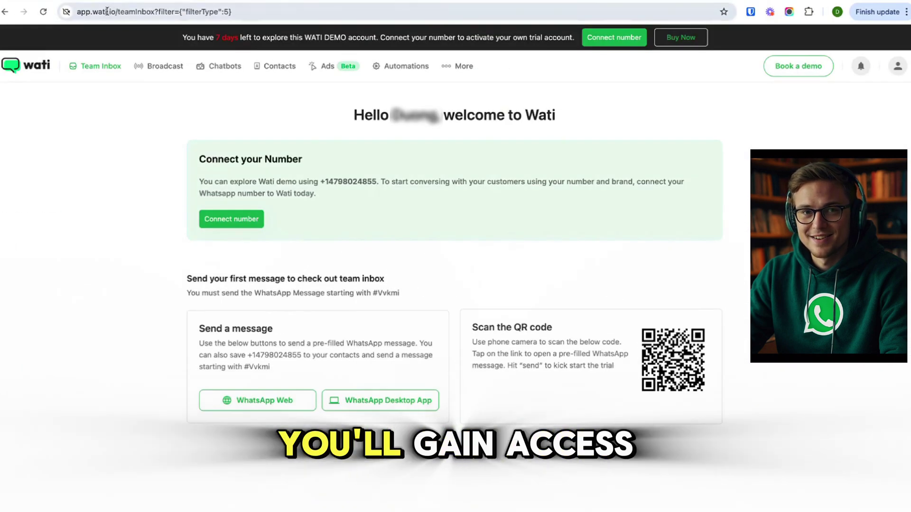
click(126, 10)
click(157, 104)
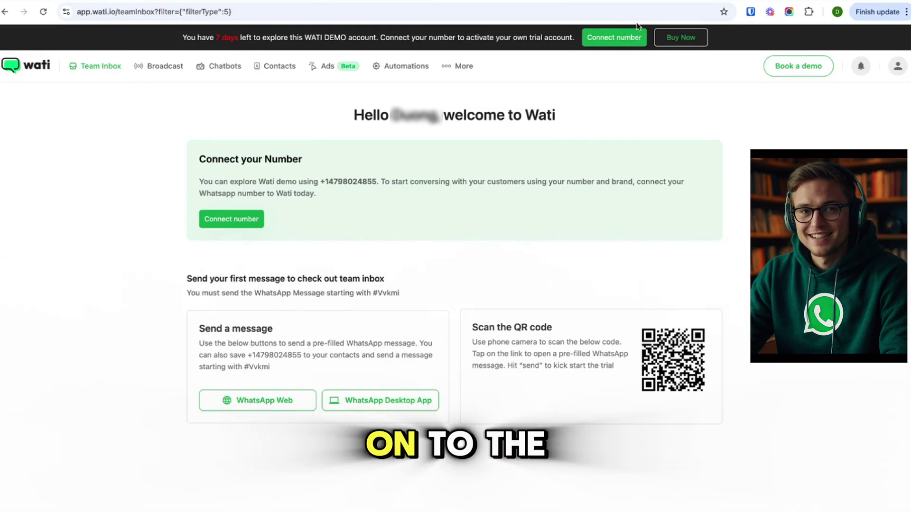
click(254, 224)
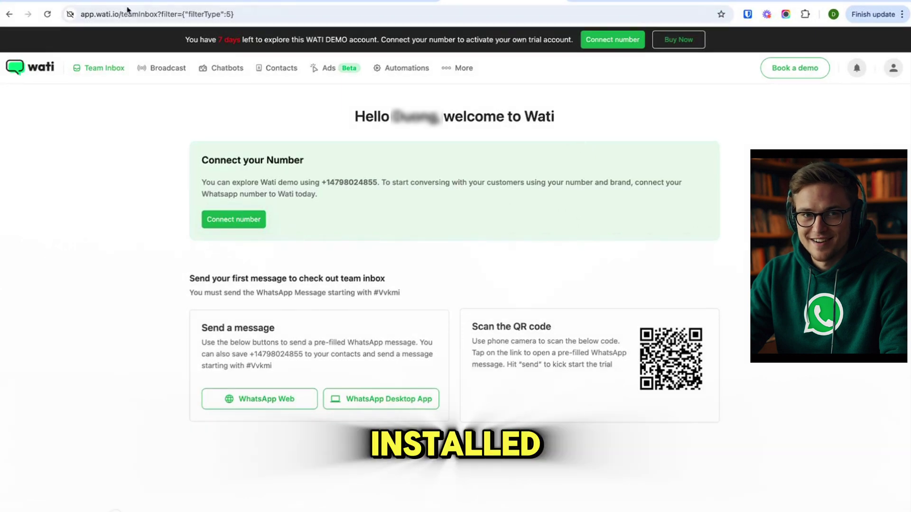
click(111, 19)
click(159, 105)
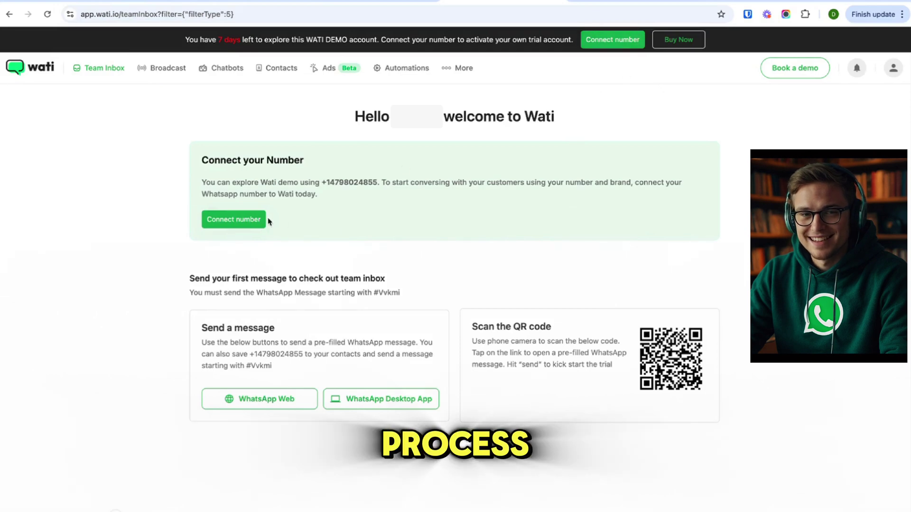
click(257, 223)
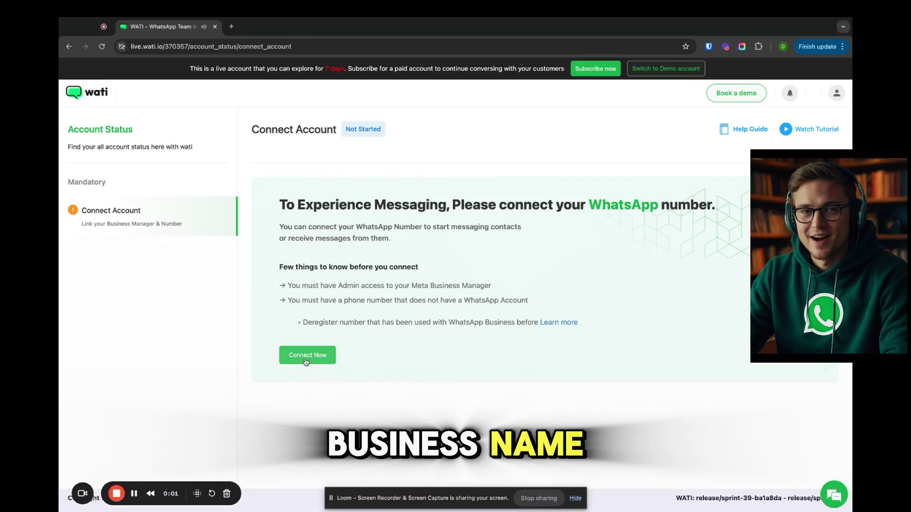
Step: Submit the Connect Account business details and sign in through Facebook, confirming the WhatsApp business account and profile
click(306, 359)
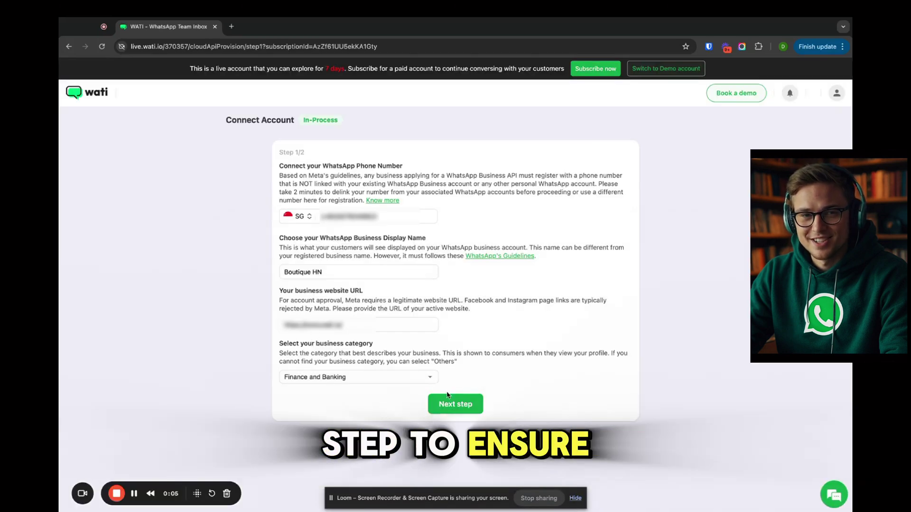
click(455, 404)
click(446, 428)
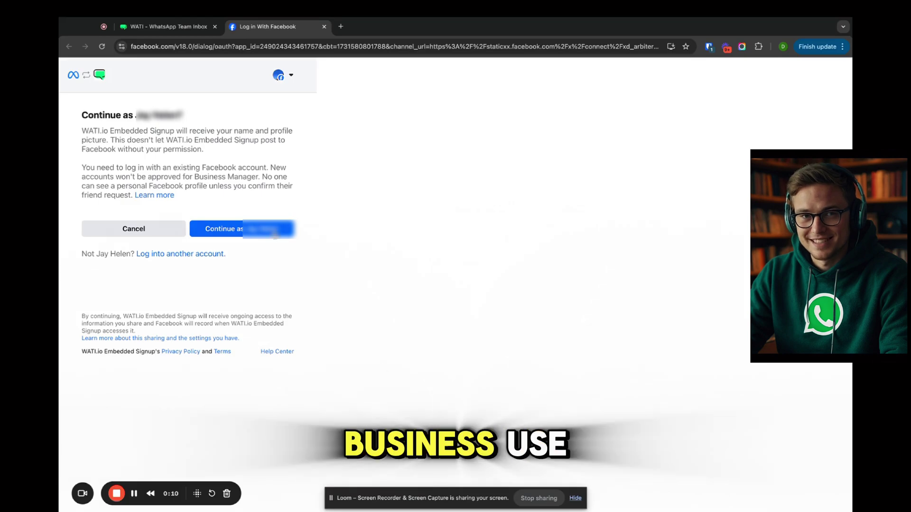
click(273, 233)
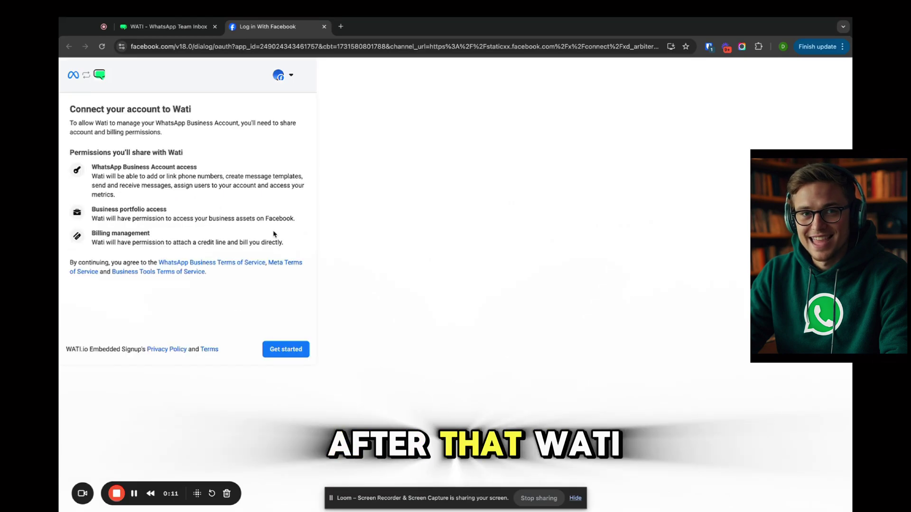
click(276, 349)
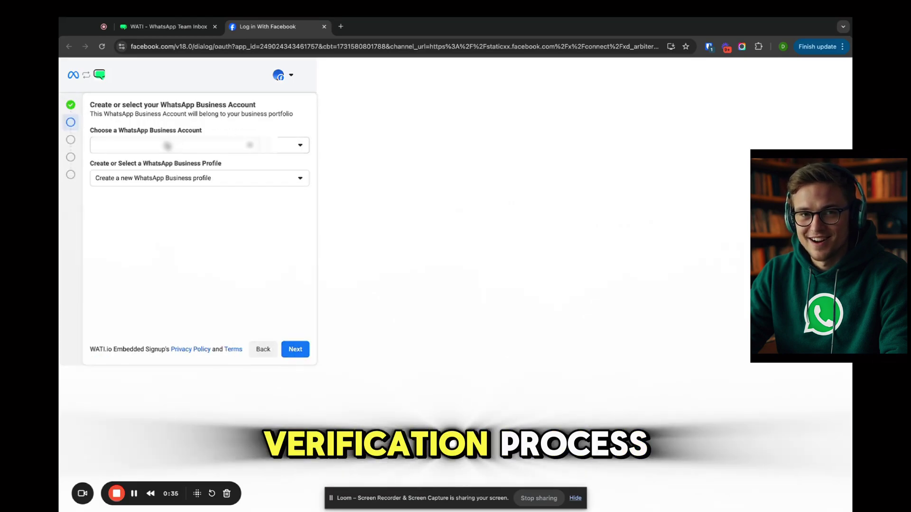
click(298, 351)
Step: Add the business phone number, verify it with the SMS code, approve access, and finish
click(177, 192)
click(160, 212)
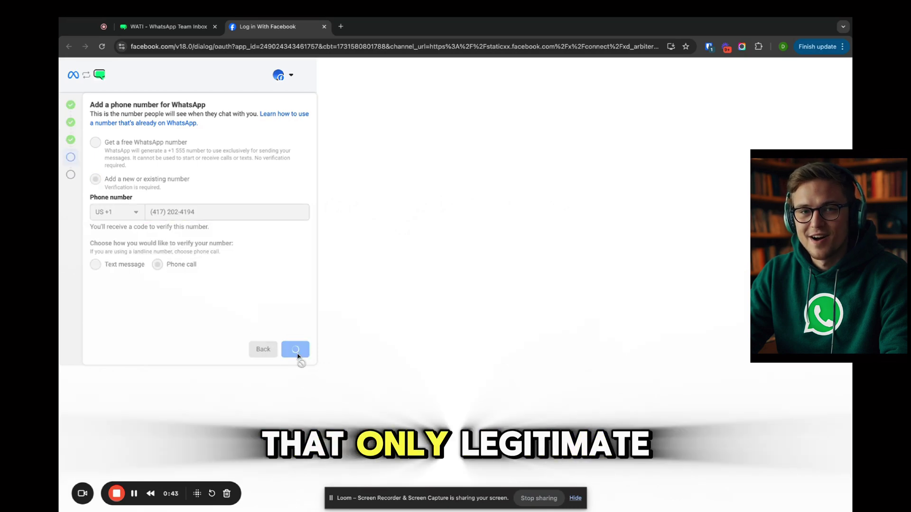
click(295, 349)
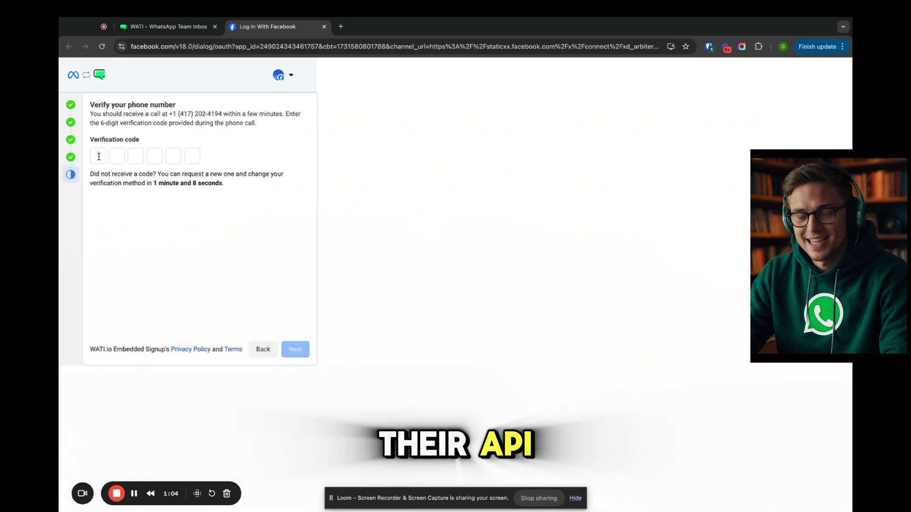
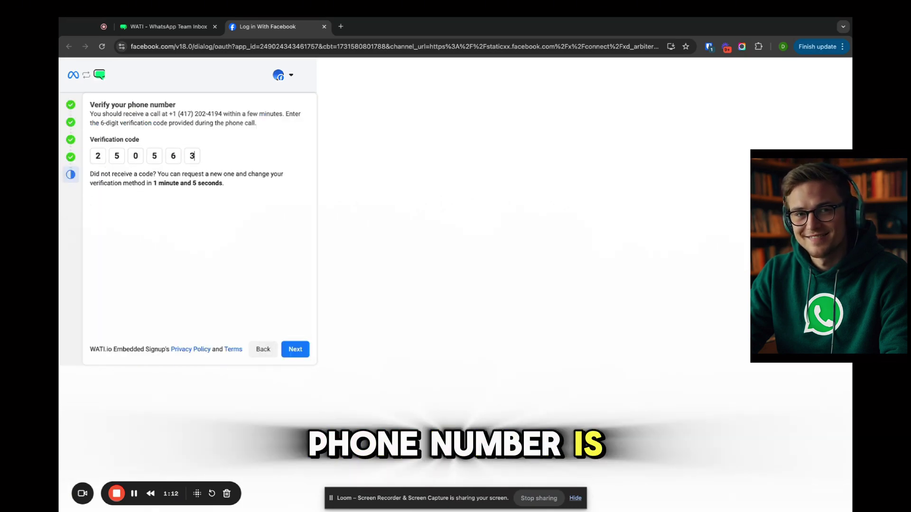
click(295, 349)
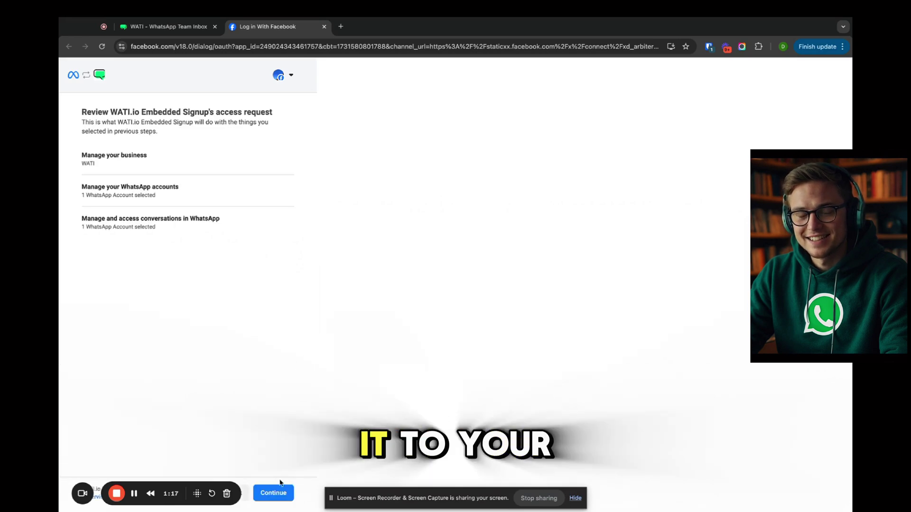
click(275, 493)
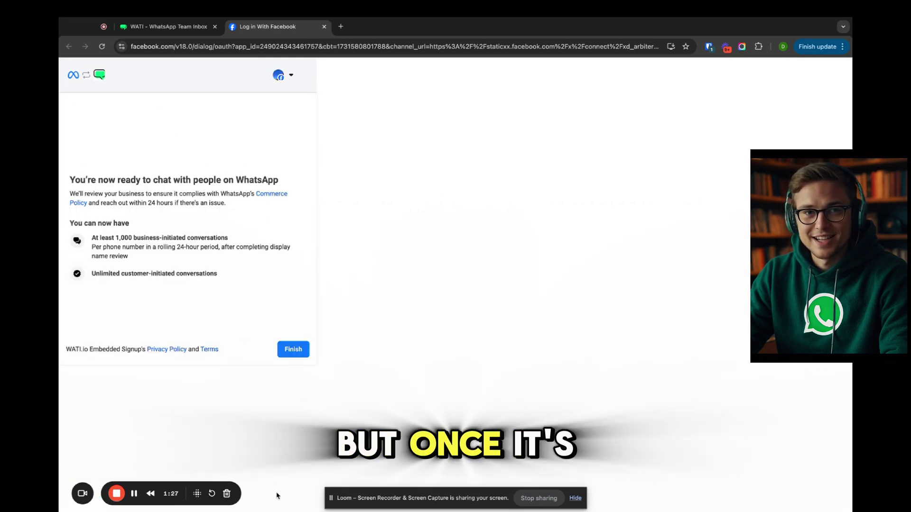
click(293, 350)
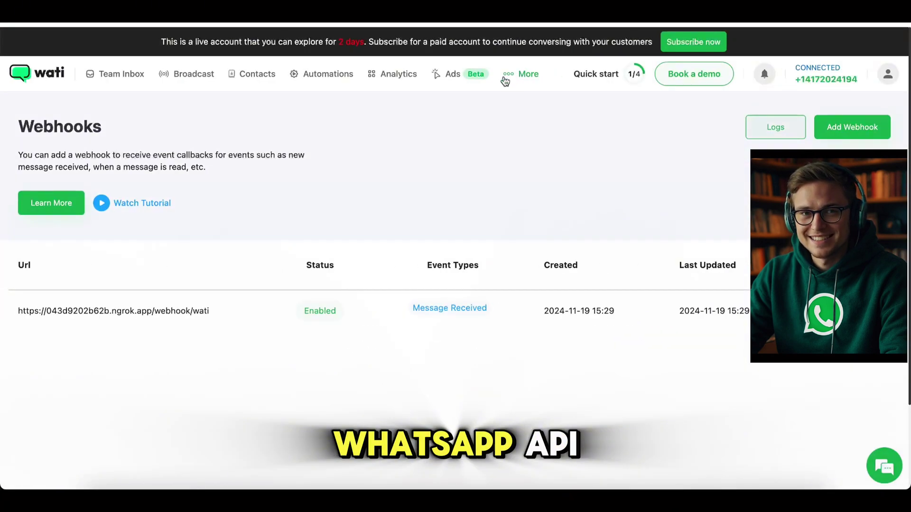
Step: Open the API documentation page and scroll through it
click(513, 76)
click(525, 99)
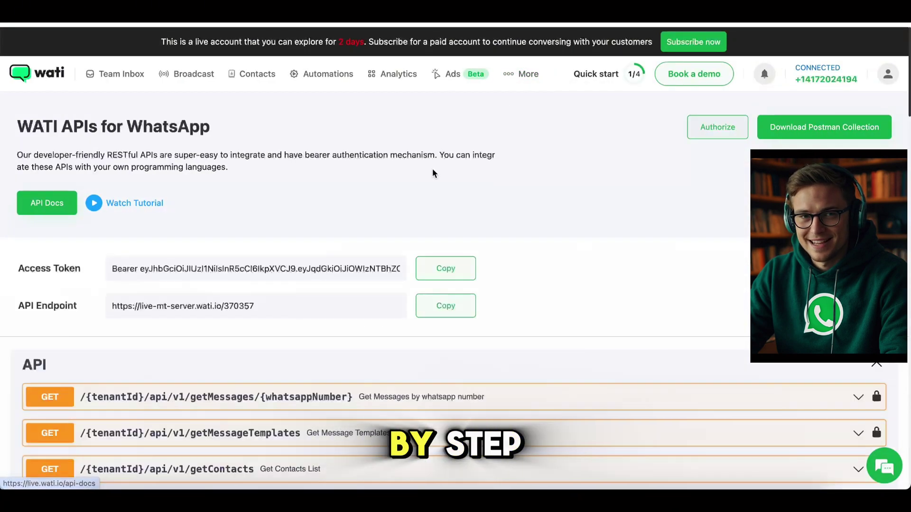
scroll(362, 308, down, 4)
scroll(281, 291, down, 3)
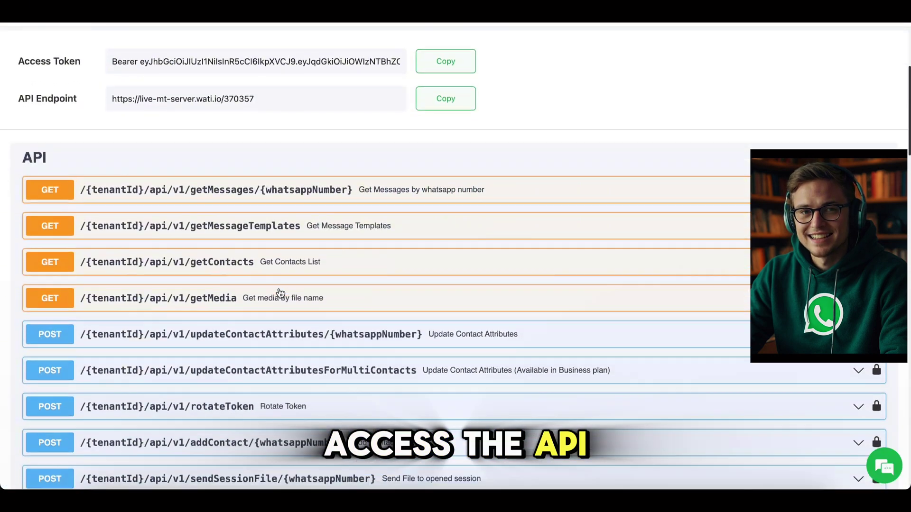
scroll(280, 293, down, 3)
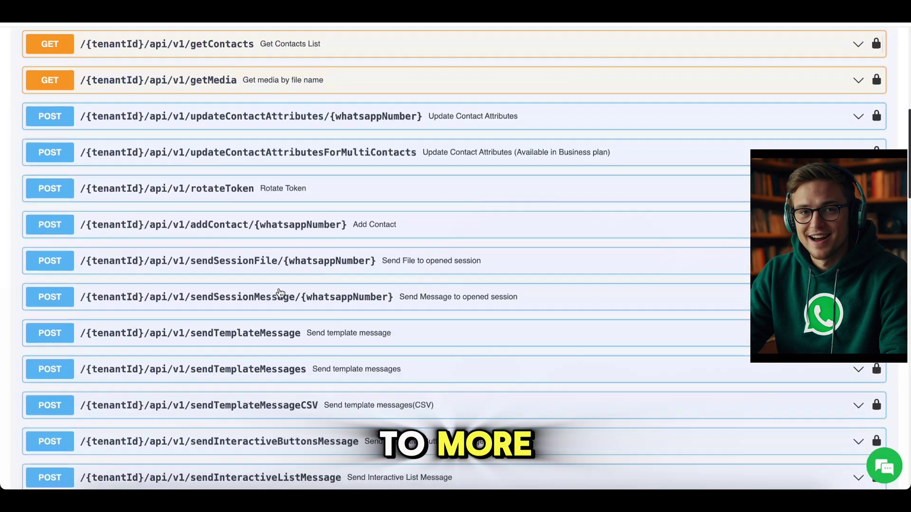
scroll(281, 293, down, 4)
scroll(281, 292, down, 5)
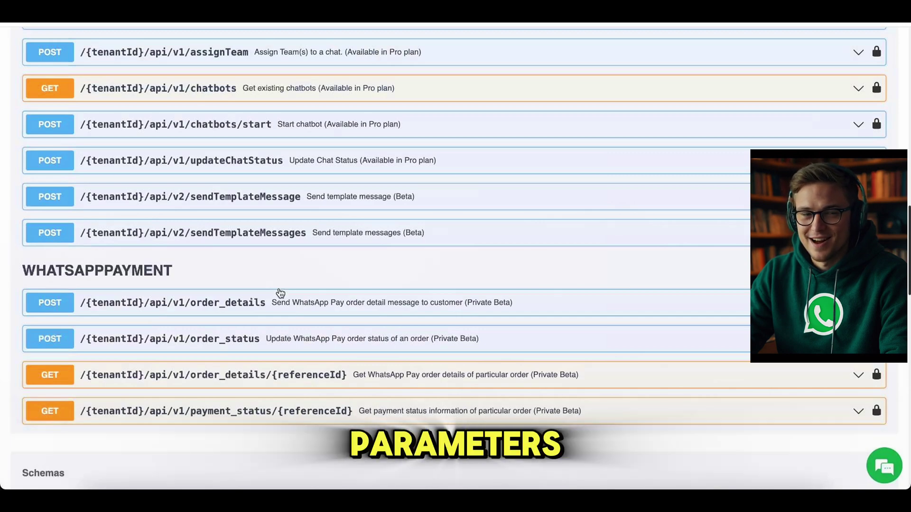
Step: Go to Broadcast > Your Templates to list the approved templates
scroll(280, 292, up, 15)
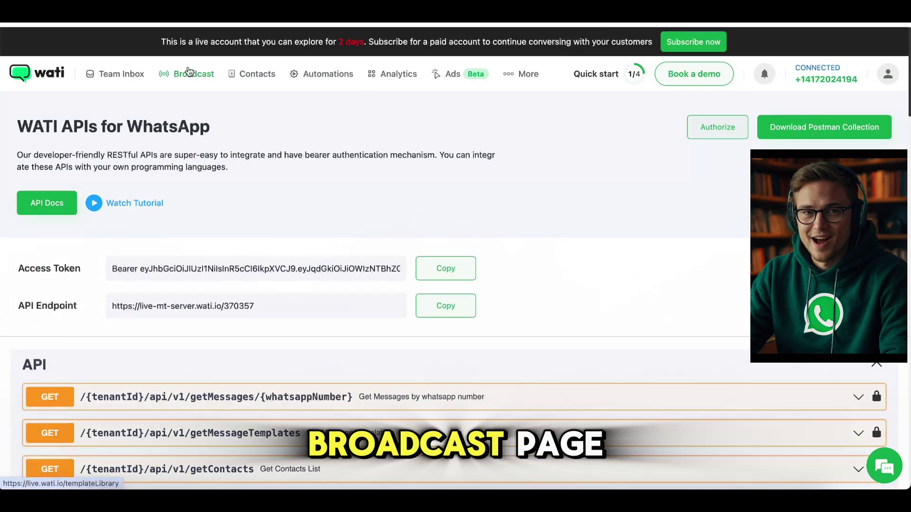
click(189, 71)
click(95, 196)
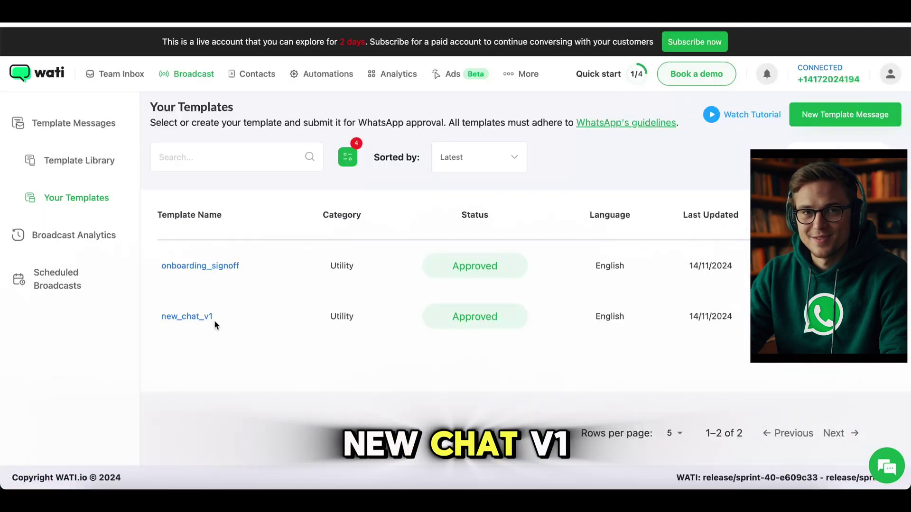
Step: Open the new_chat_v1 template's API docs and put the sendTemplateMessage endpoint into Try it out mode
click(213, 319)
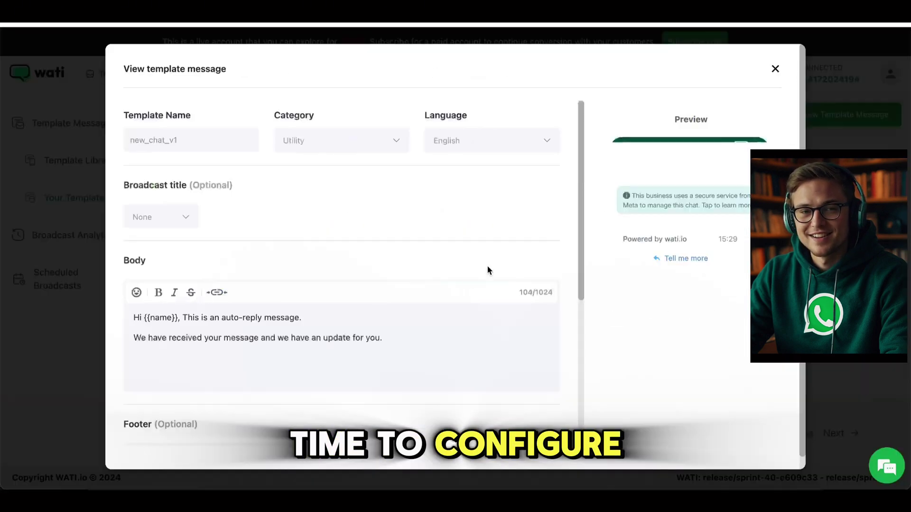
scroll(427, 271, down, 5)
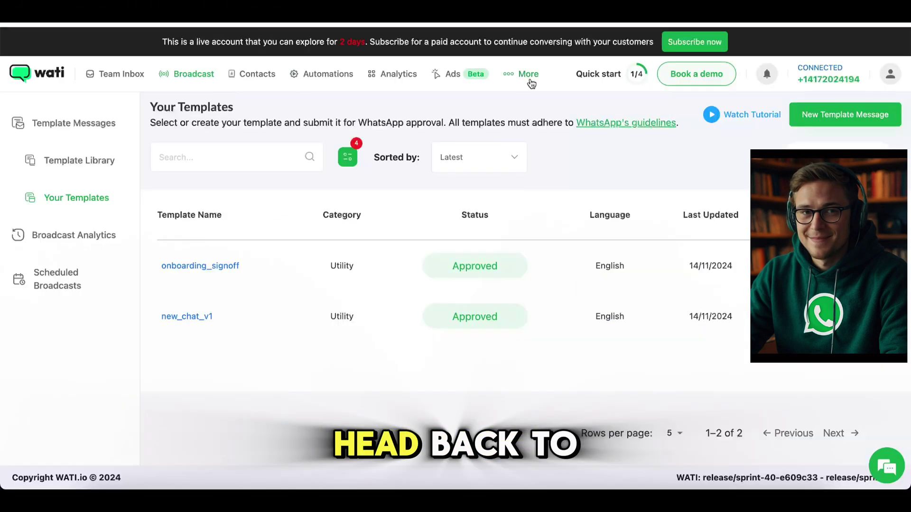
click(531, 76)
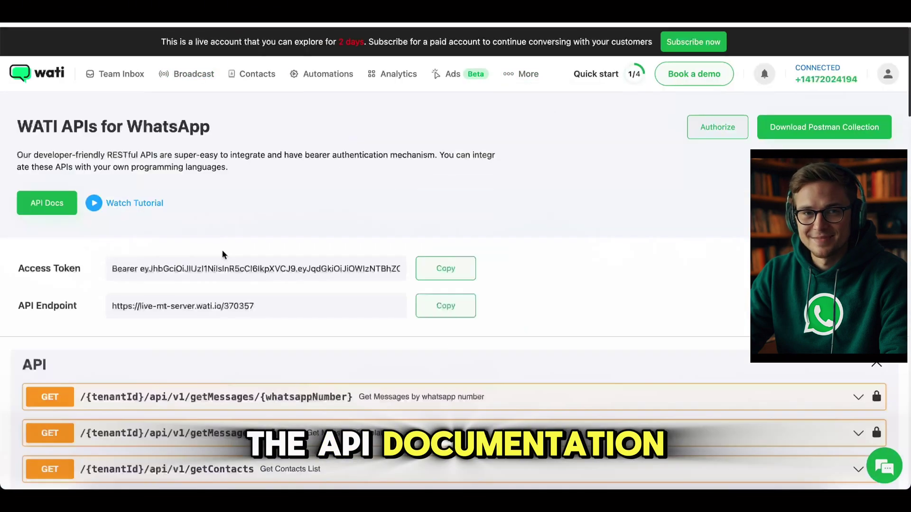
scroll(222, 254, down, 10)
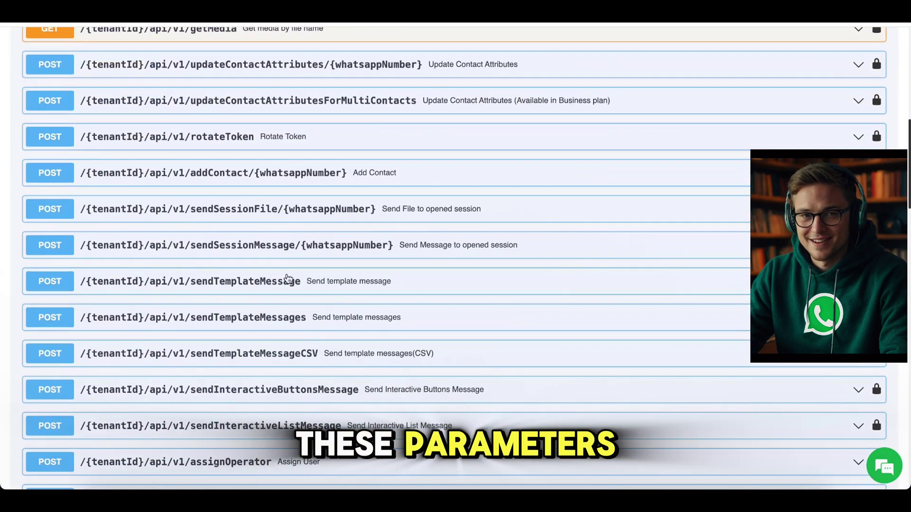
click(291, 279)
scroll(284, 280, down, 4)
click(839, 103)
Step: Fill in broadcast name test1, the recipient number, the tenant ID and a name parameter, then execute
click(270, 243)
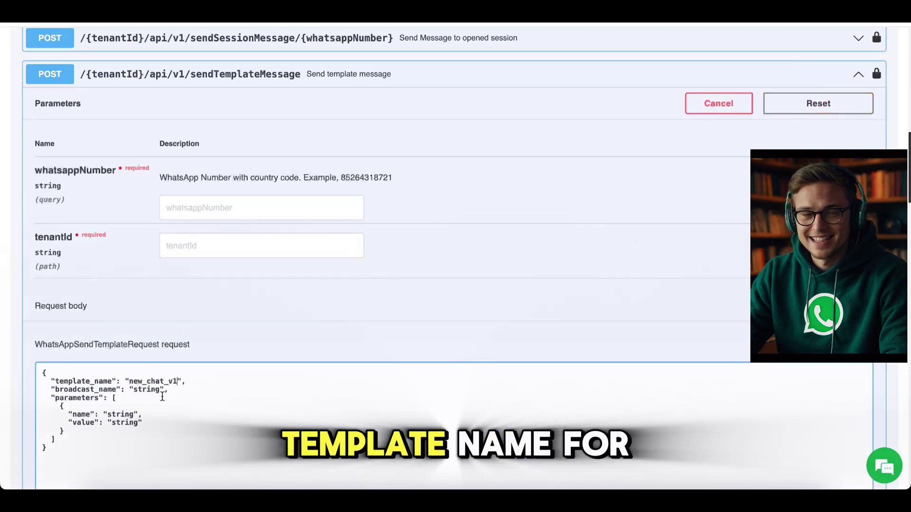
double_click(147, 390)
text(test1)
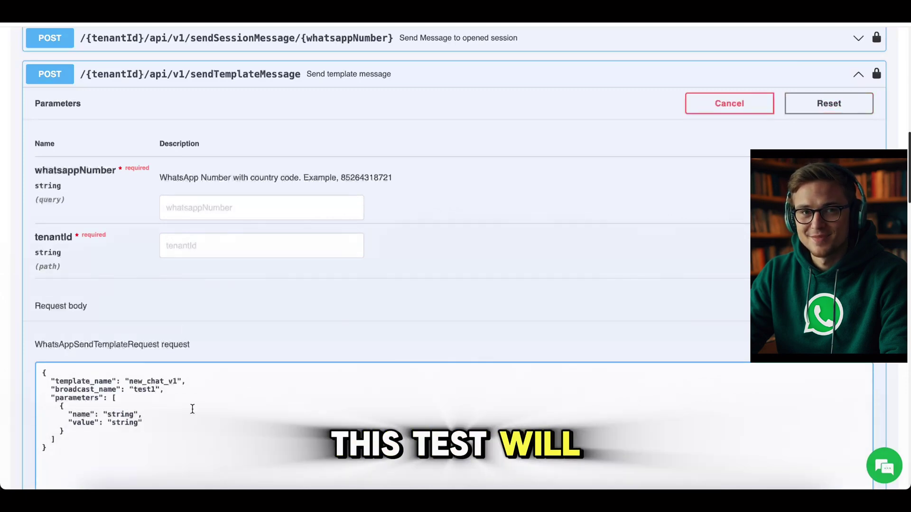
click(220, 205)
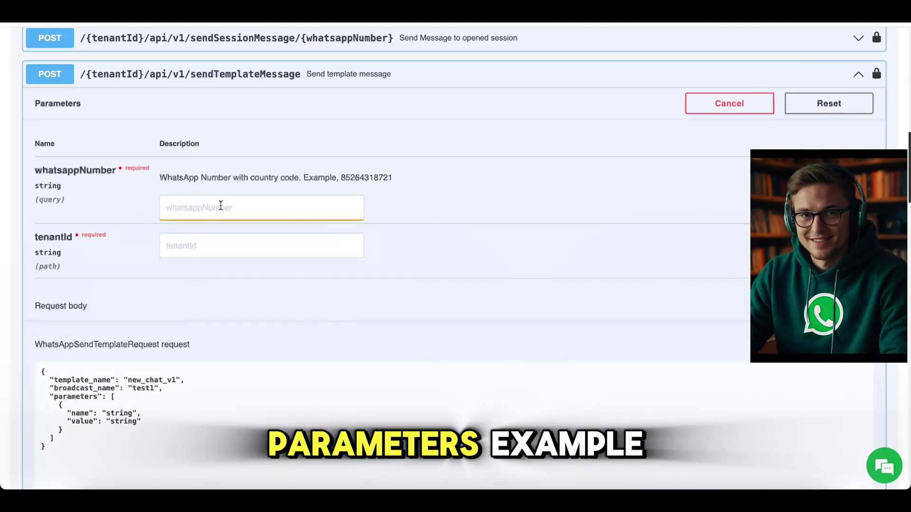
key(ctrl+v)
click(218, 242)
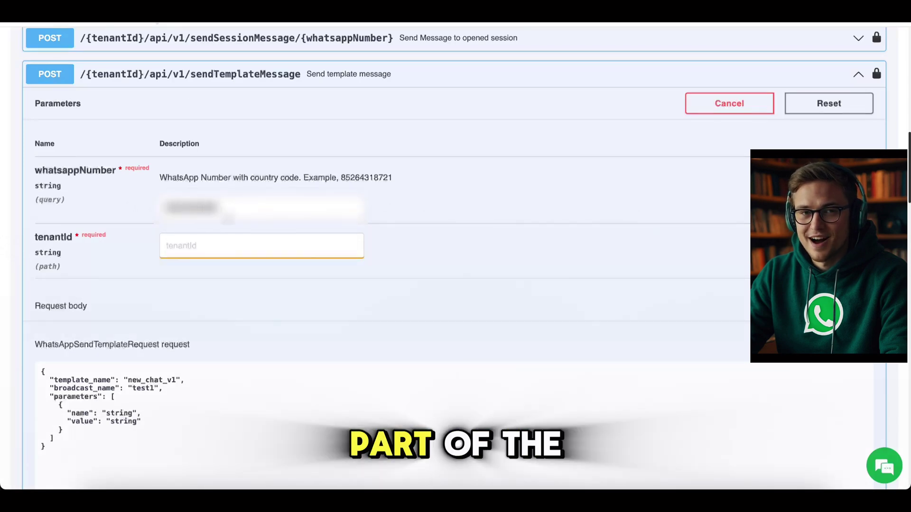
double_click(123, 414)
text(name)
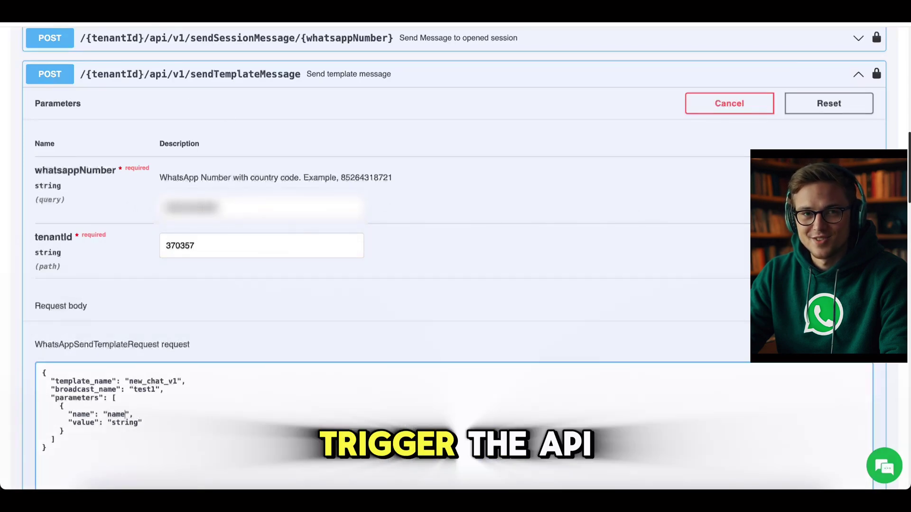
text(Aiden)
scroll(451, 413, down, 3)
click(451, 424)
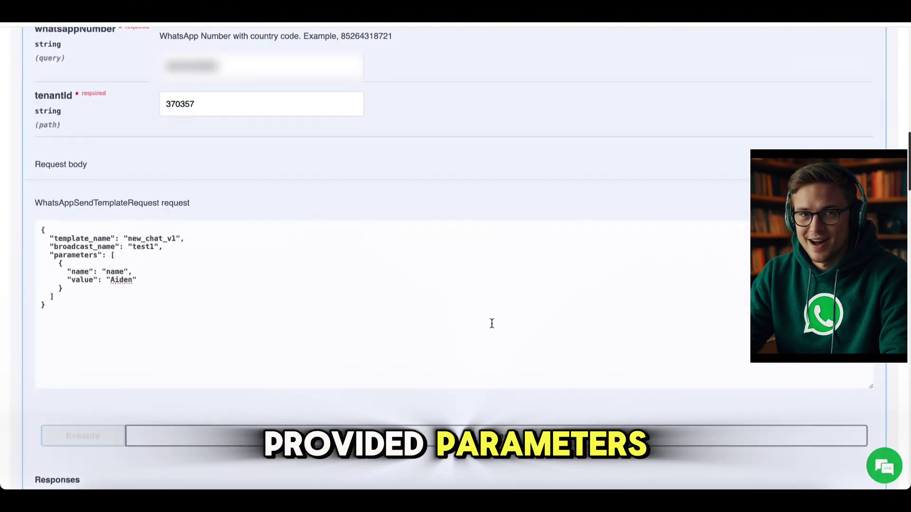
Step: Copy the whatsapp-chatbot-openai repository's clone URL from GitHub
scroll(490, 322, down, 6)
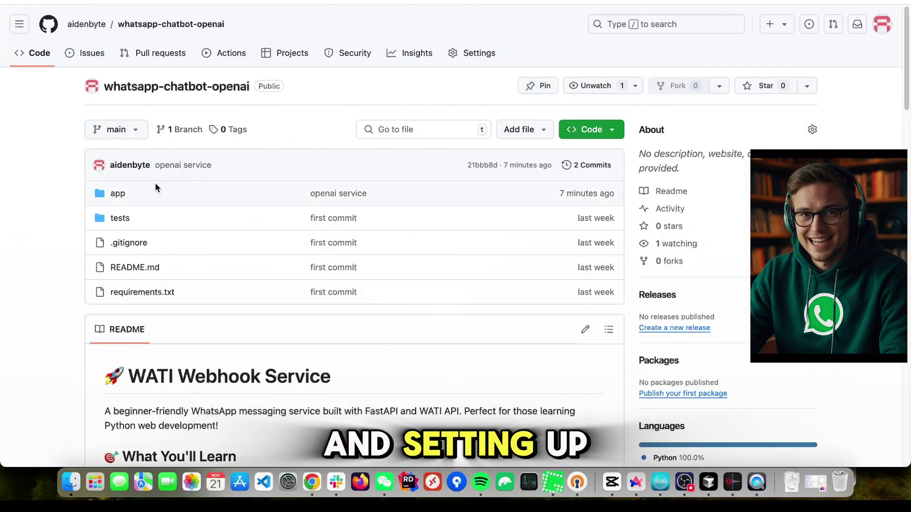
click(592, 129)
click(604, 234)
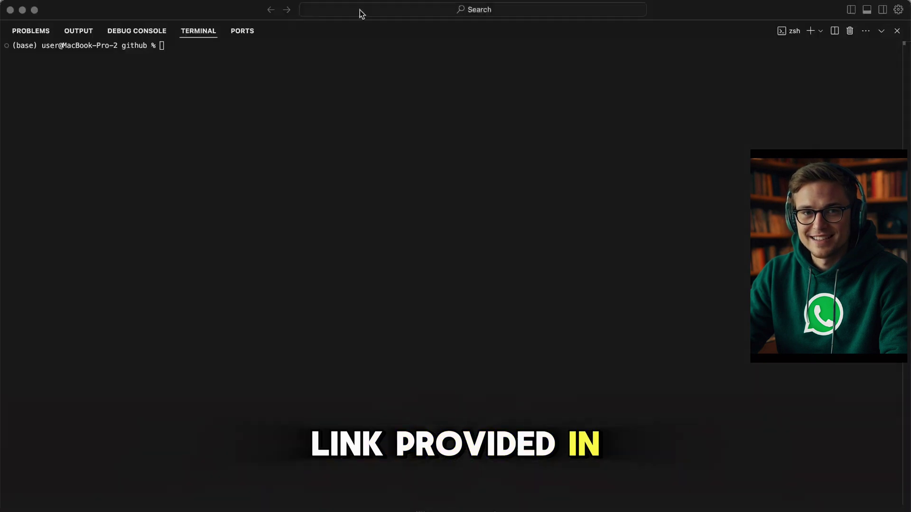
Step: Clone whatsapp-chatbot-openai, cd into it, and enter pip install -r requirements.txt
text(https://github.com/aidenbyte/whatsapp-chatbot-openai.git)
key(Return)
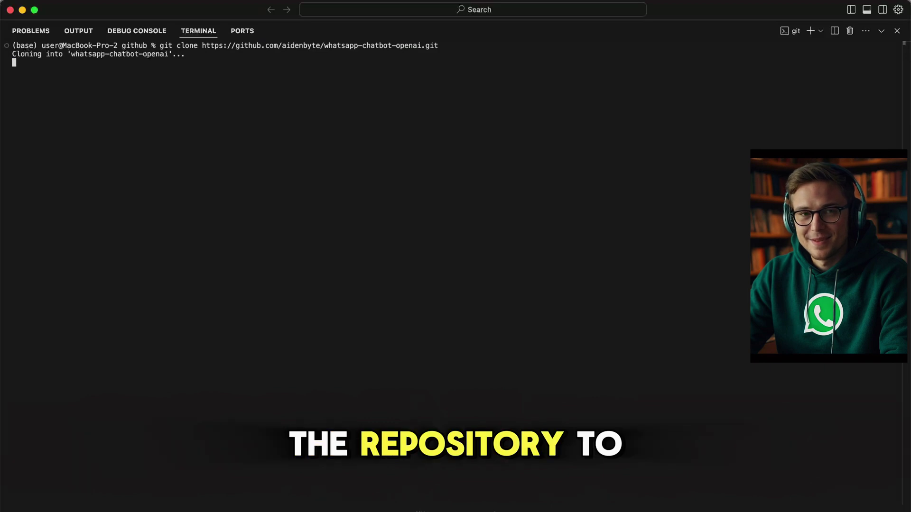
text(cd whatsapp-chatbot-openai/)
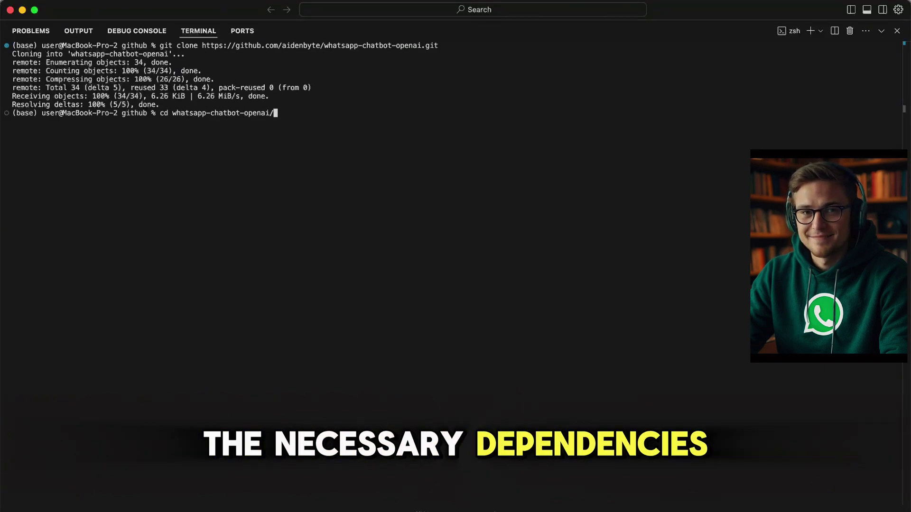
key(Return)
text(pip inst)
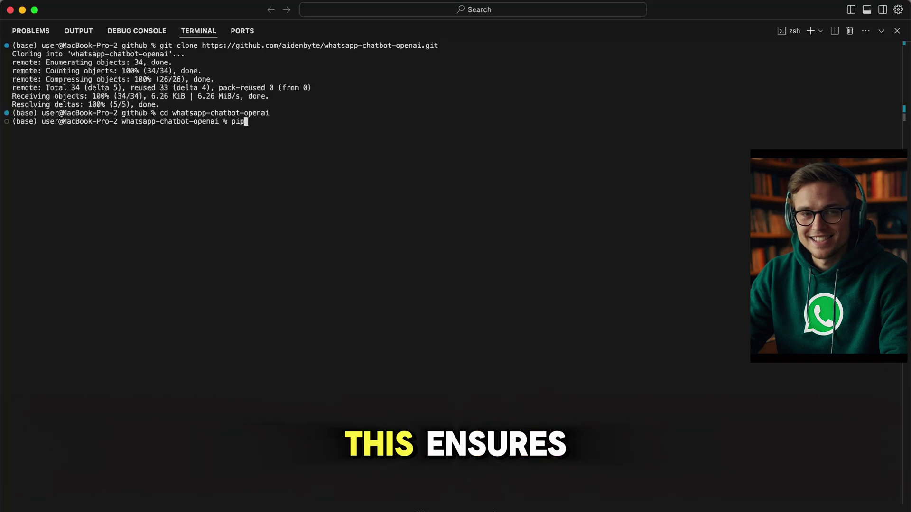
text(all -r requirements.txt)
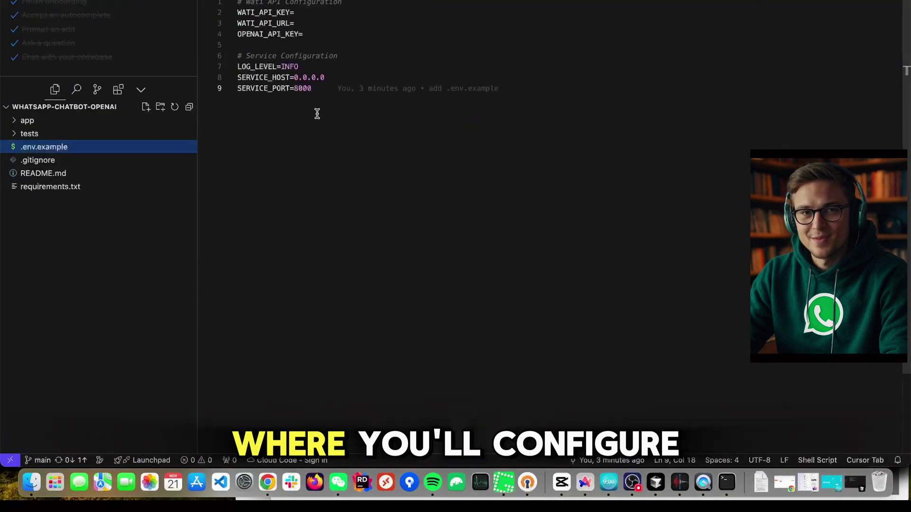
drag(315, 114, 233, 11)
drag(303, 35, 216, 13)
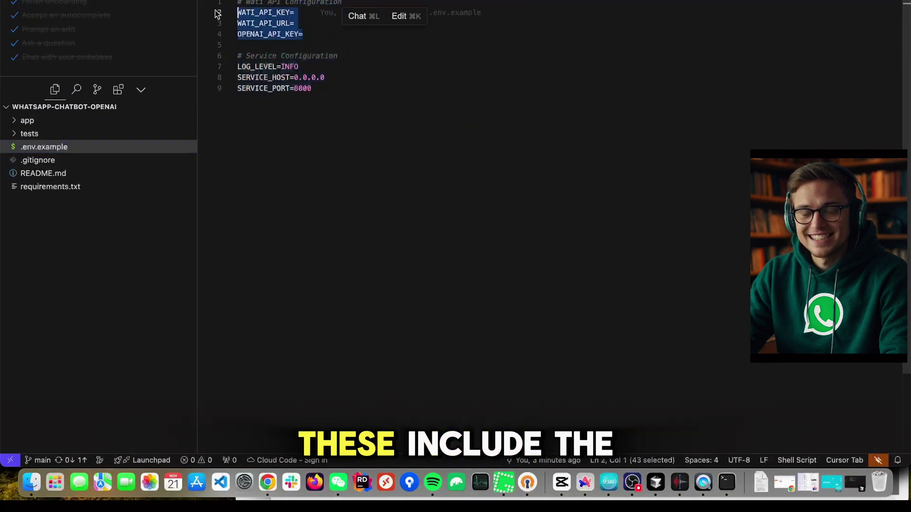
click(291, 213)
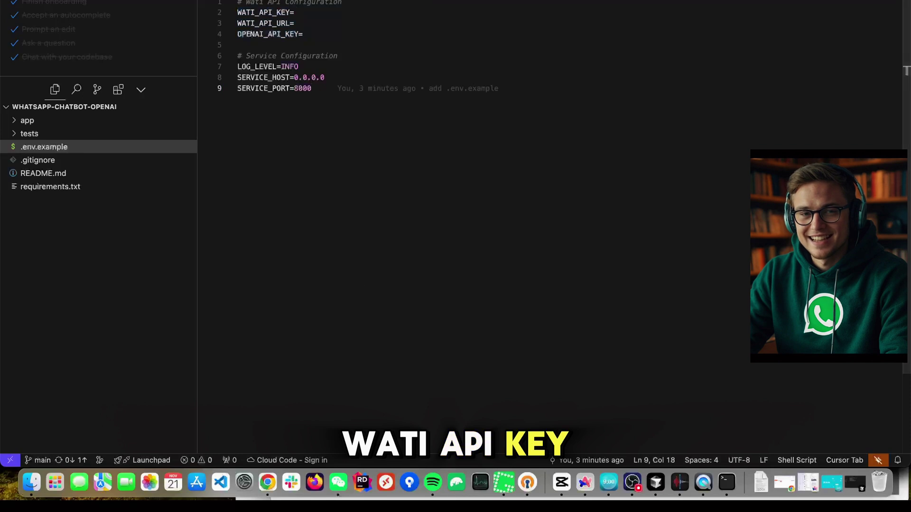